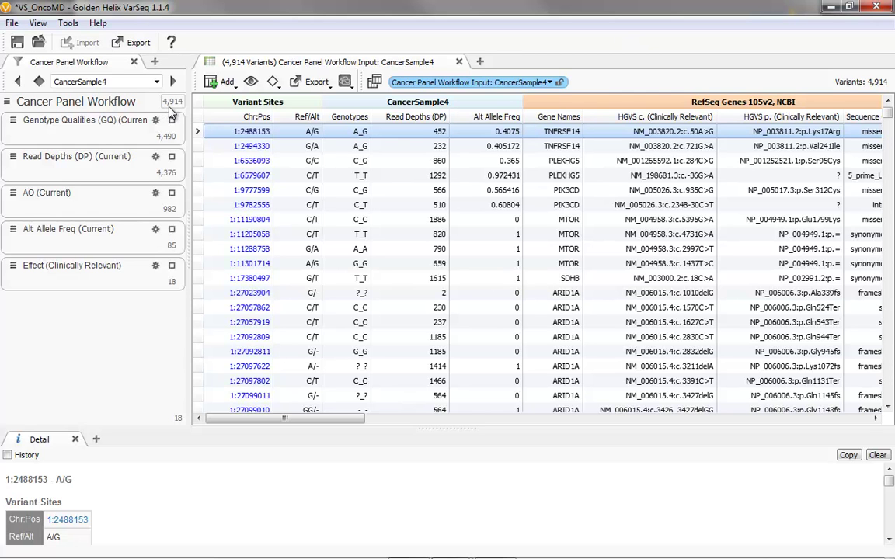
# - List the variants passing the Effect (Clinically Relevant) filter and review their OncoMD gene info, variant summary and targeted drug columns
pyautogui.click(174, 282)
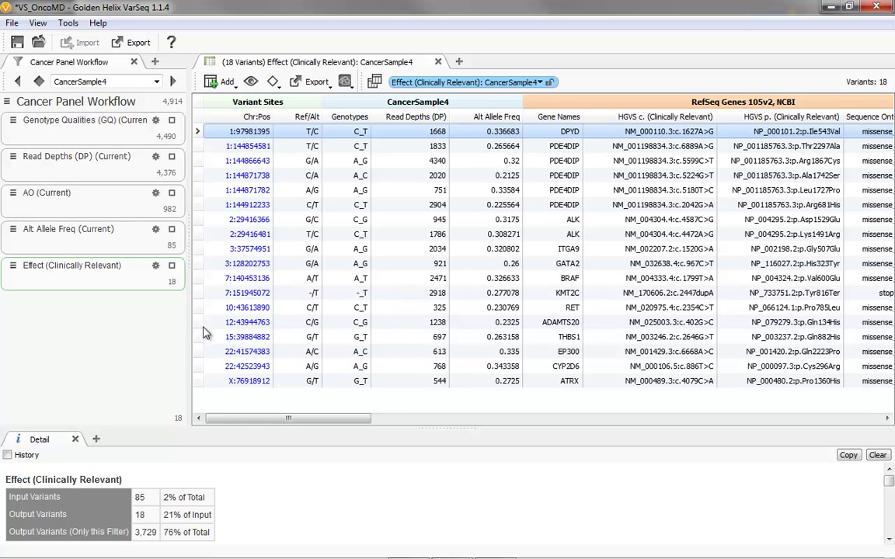
pyautogui.moveTo(316, 425); pyautogui.dragTo(335, 429)
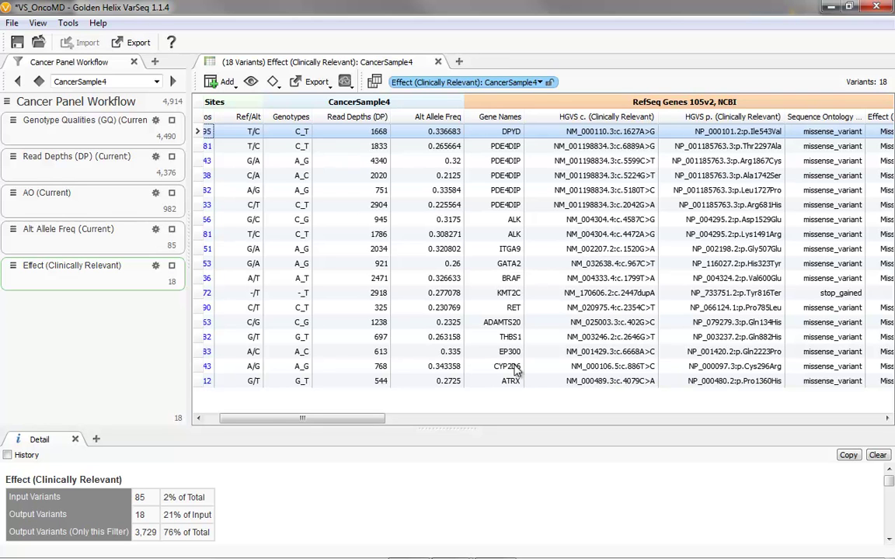
pyautogui.moveTo(308, 419); pyautogui.dragTo(420, 426)
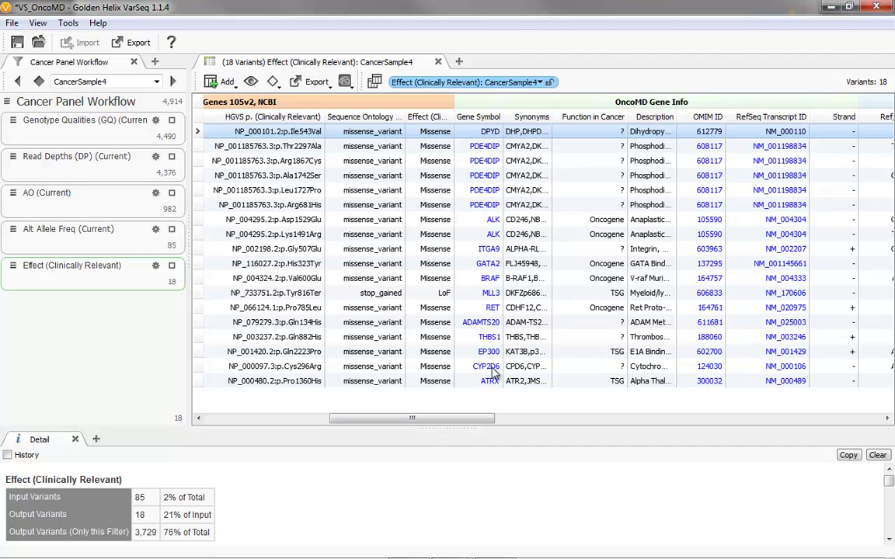
pyautogui.moveTo(473, 420); pyautogui.dragTo(565, 436)
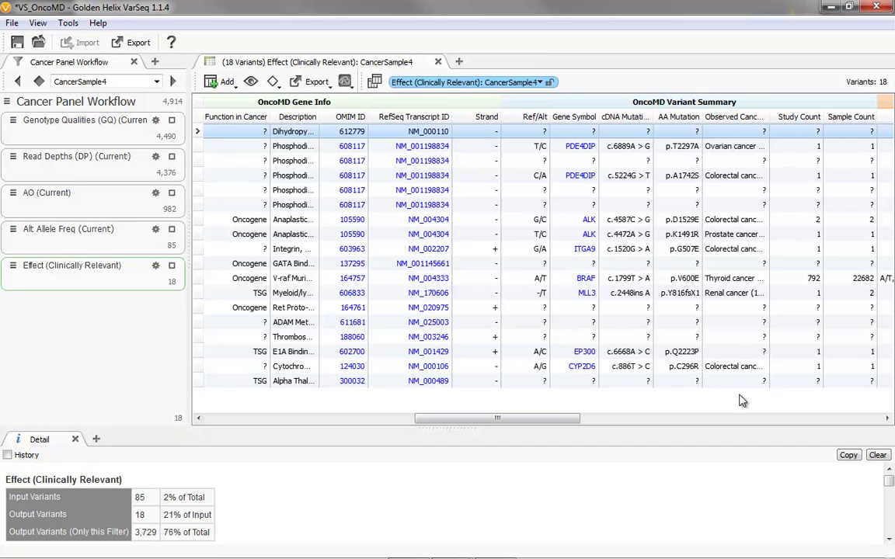
pyautogui.moveTo(534, 423); pyautogui.dragTo(640, 426)
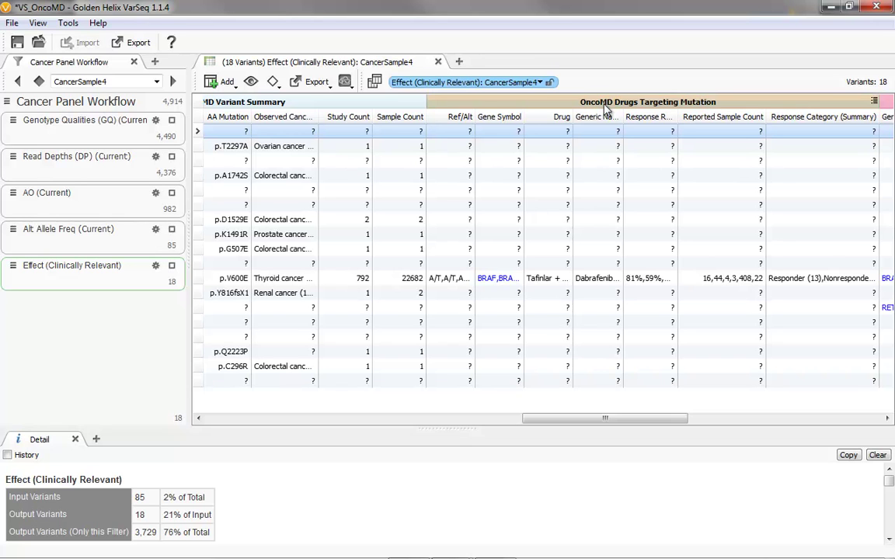
# - Open the details of the BRAF p.V600E variant, enlarge the detail view and examine its OncoMD cancers and targeting drugs
pyautogui.click(536, 284)
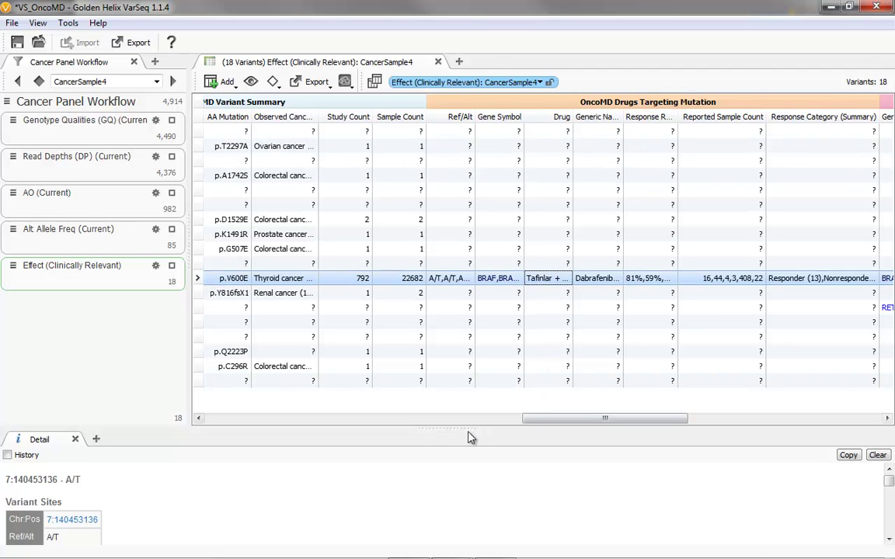
pyautogui.moveTo(466, 429); pyautogui.dragTo(464, 275)
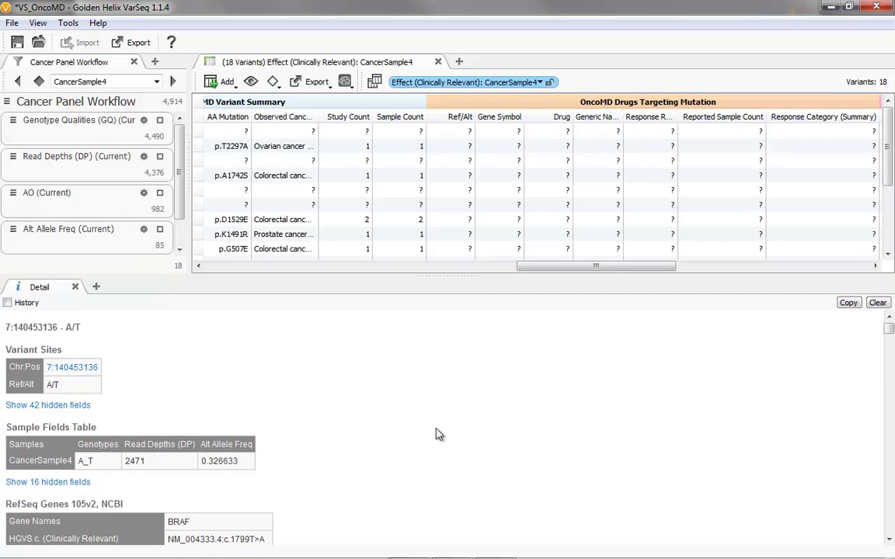
pyautogui.scroll(-5, 421, 390)
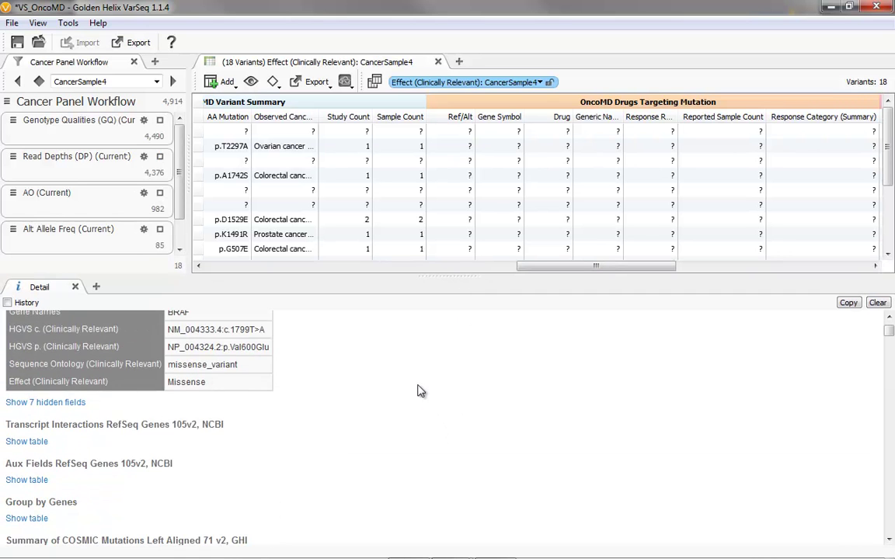
pyautogui.scroll(-10, 417, 391)
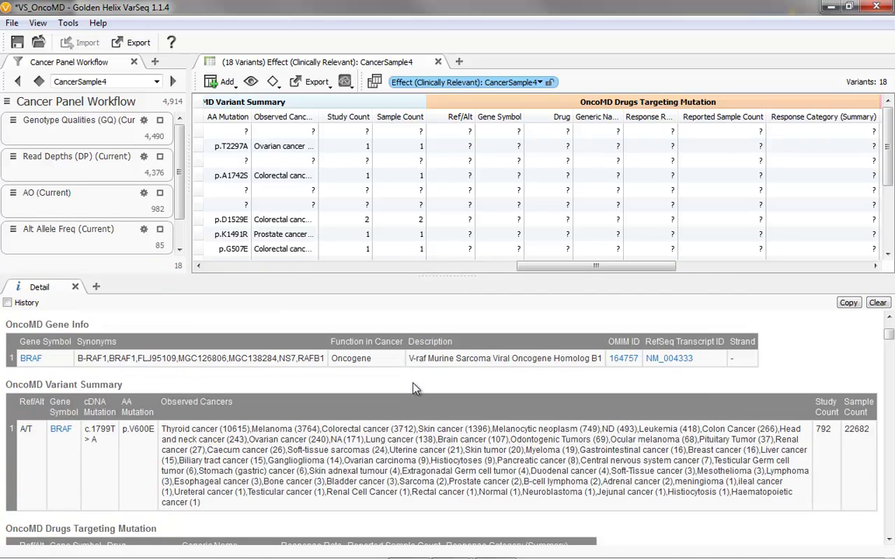
pyautogui.scroll(-2, 414, 382)
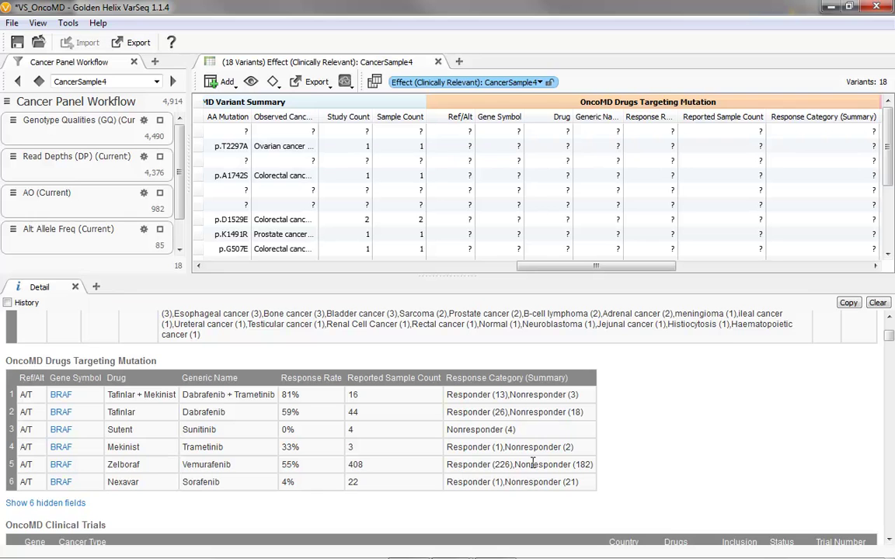
# - Widen the filter workflow pane and add a new blank note beside the Cancer Panel Workflow
pyautogui.moveTo(198, 155); pyautogui.dragTo(317, 155)
pyautogui.click(156, 62)
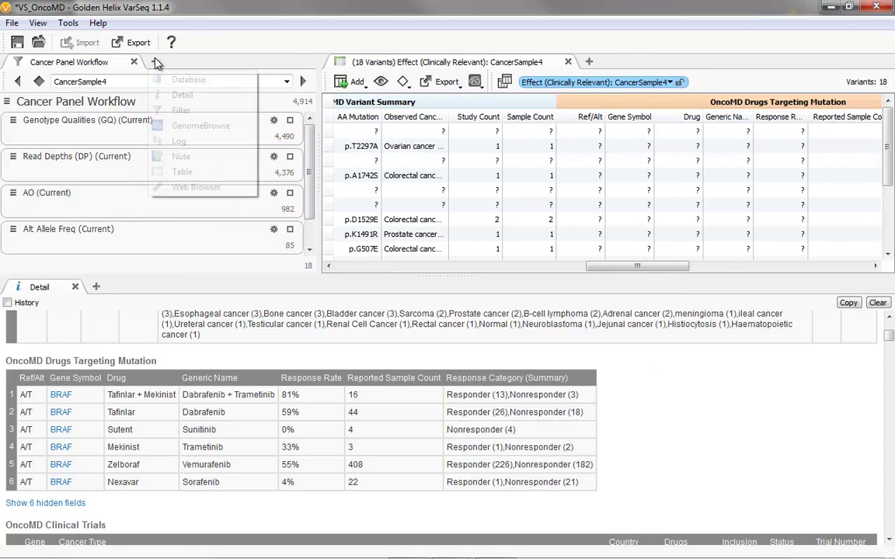
pyautogui.click(175, 155)
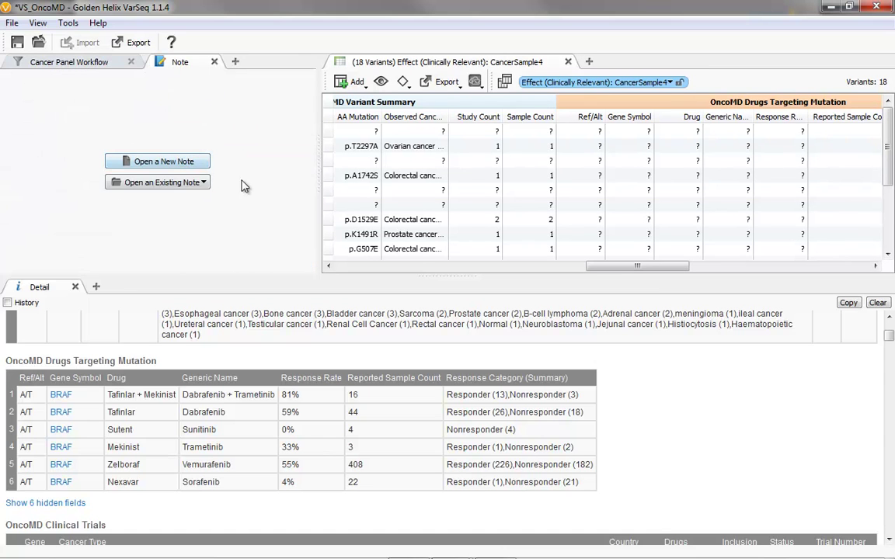
pyautogui.click(154, 160)
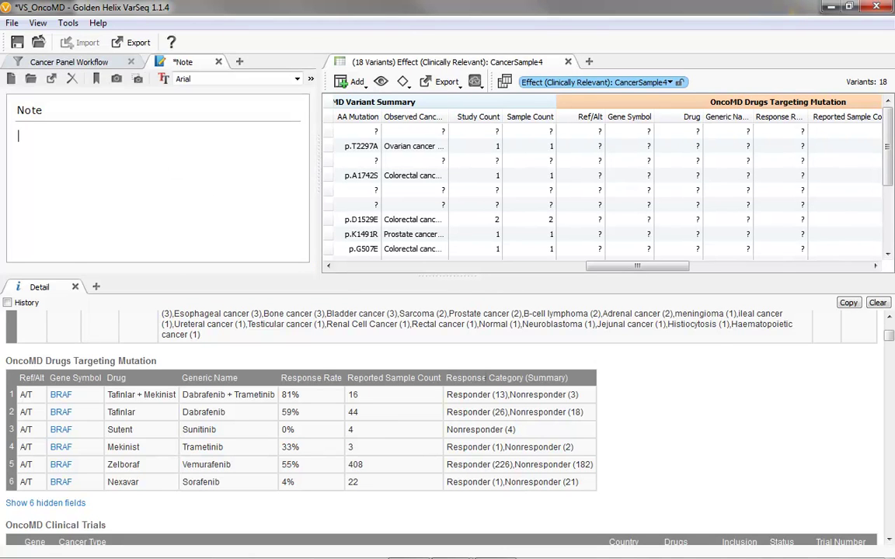
# - Copy the BRAF variant's details from Variant Sites through the RefSeq Genes 105v2, NCBI table into the note
pyautogui.scroll(5, 622, 430)
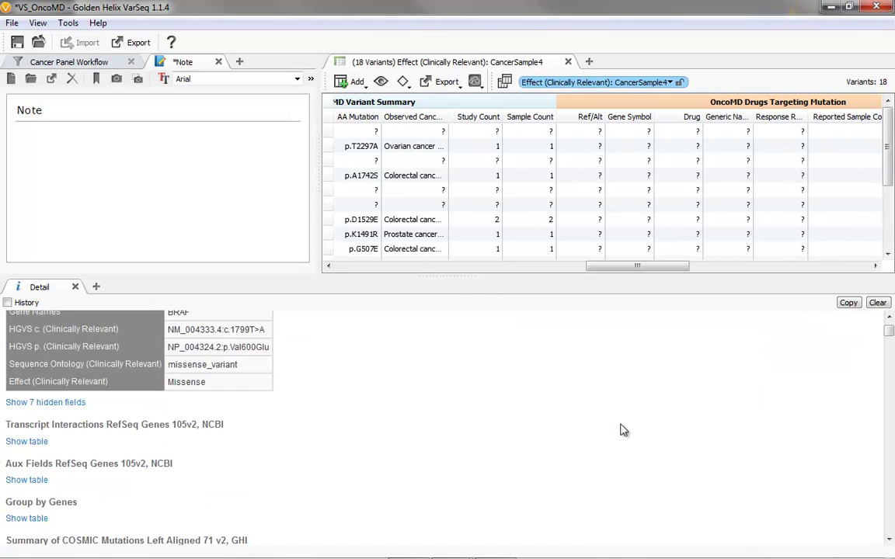
pyautogui.scroll(3, 622, 430)
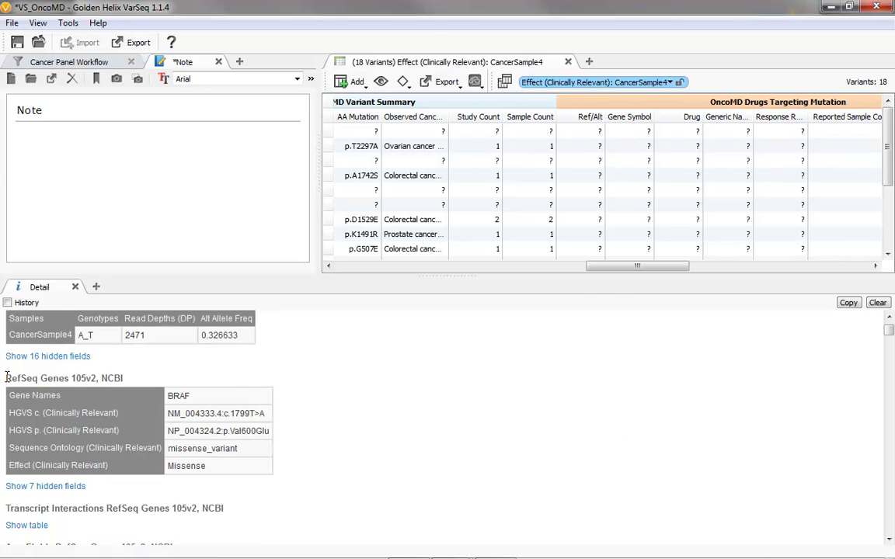
pyautogui.scroll(1, 8, 339)
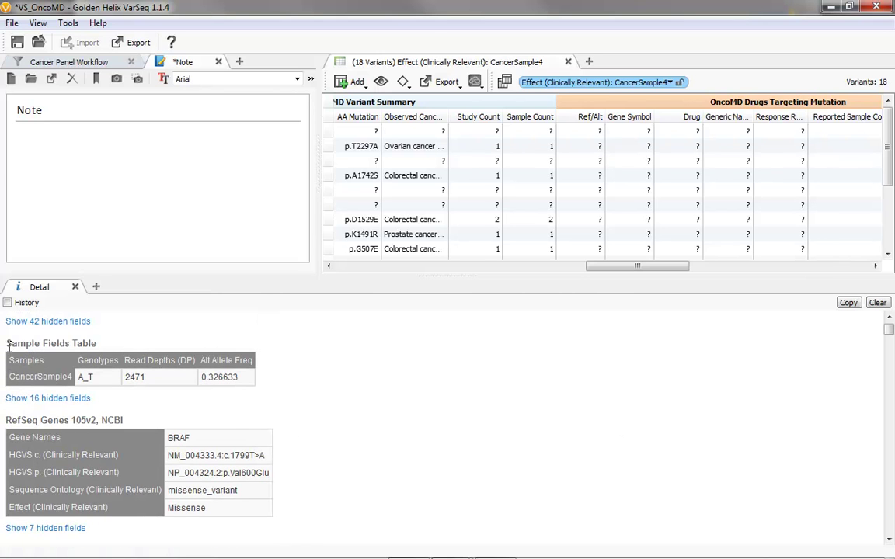
pyautogui.scroll(2, 7, 348)
pyautogui.moveTo(6, 346); pyautogui.dragTo(284, 497)
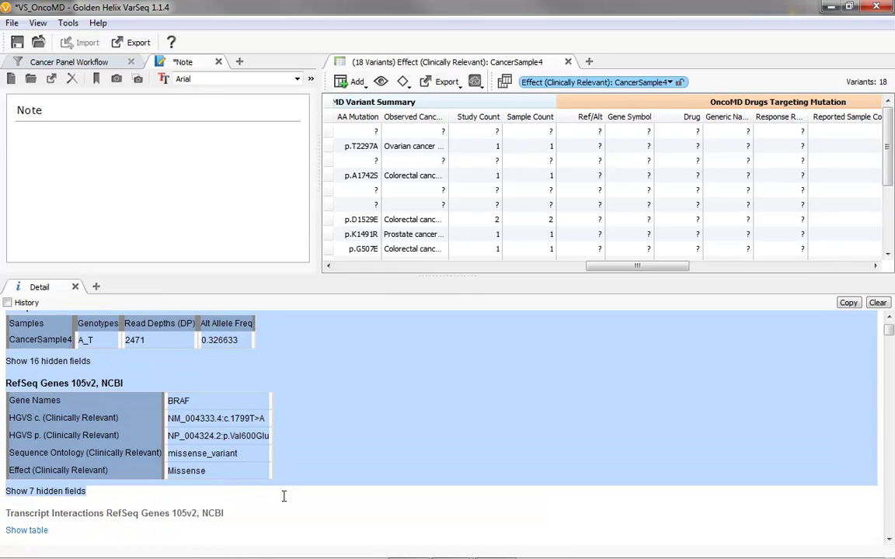
pyautogui.click(118, 165)
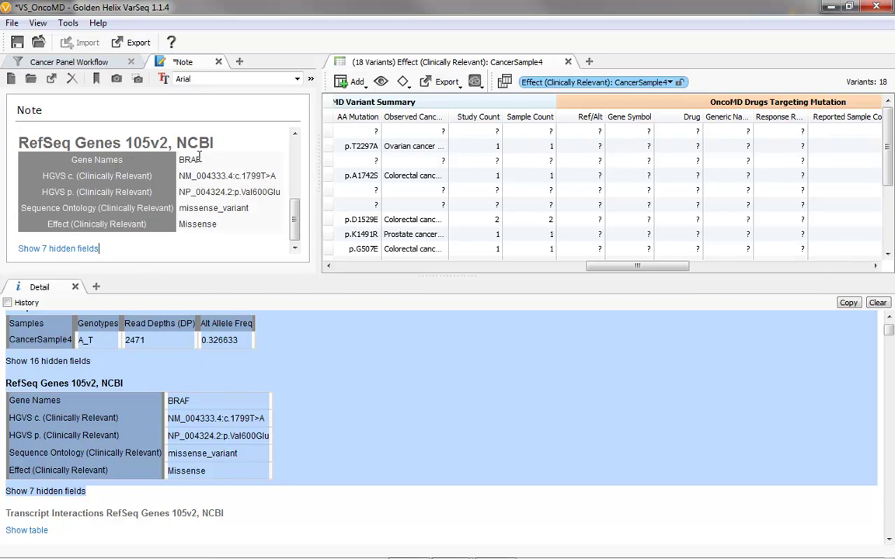
pyautogui.moveTo(295, 219)
pyautogui.mouseDown()
pyautogui.moveTo(301, 174)
pyautogui.moveTo(299, 226)
pyautogui.mouseUp()
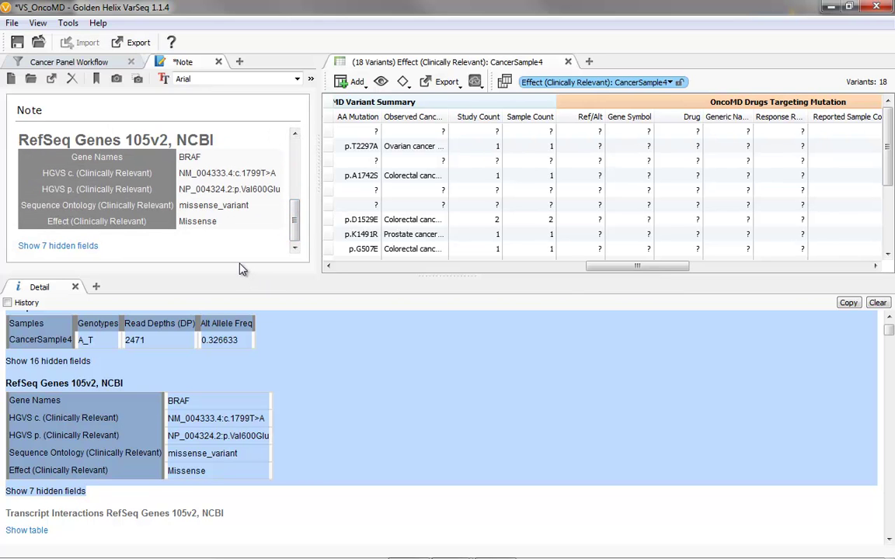
# - Insert blank lines at the end of the note and paste the BRAF variant's OncoMD Drugs Targeting Mutation table below them
pyautogui.press('Return')
pyautogui.press('Return')
pyautogui.press('Return')
pyautogui.press('Return')
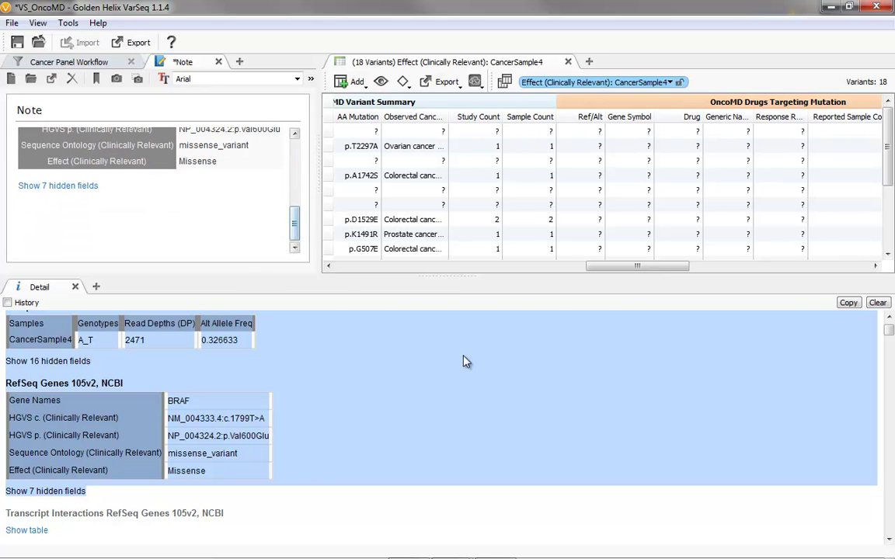
pyautogui.scroll(-10, 372, 429)
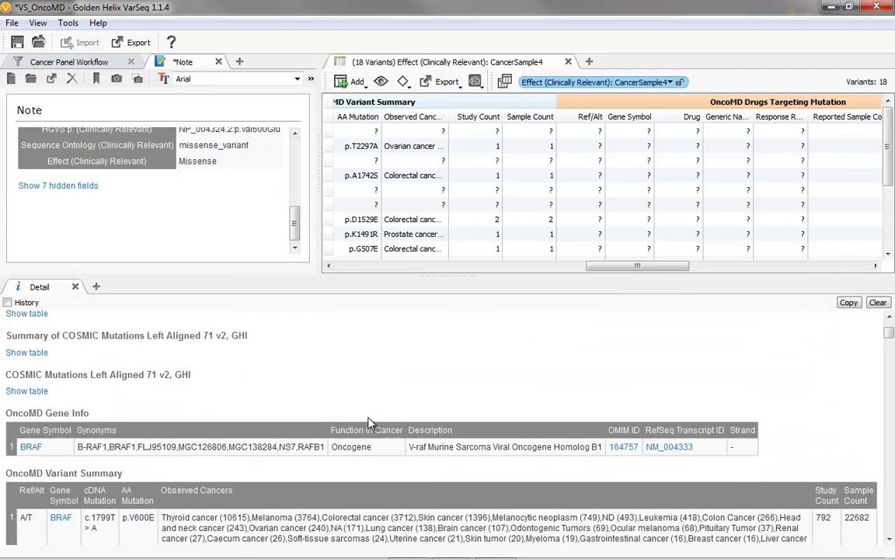
pyautogui.scroll(-3, 371, 418)
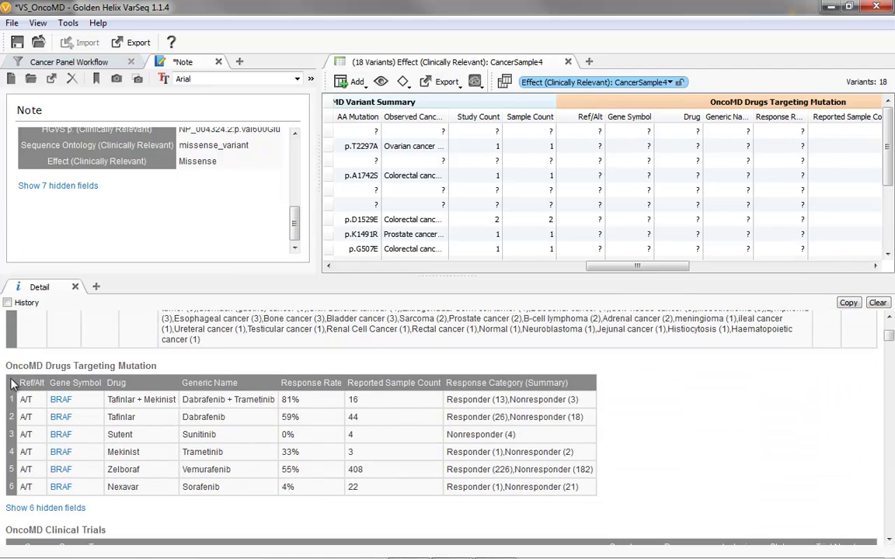
pyautogui.moveTo(6, 371); pyautogui.dragTo(757, 410)
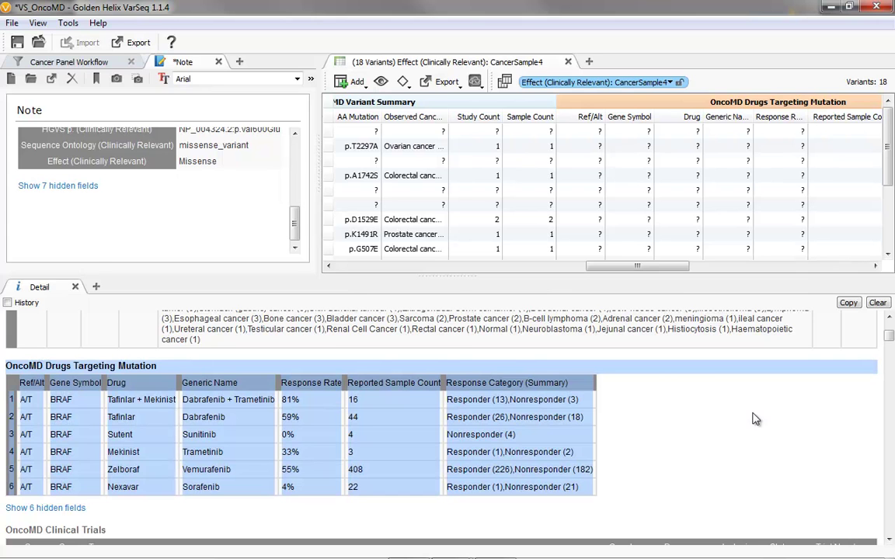
pyautogui.hotkey('ctrl', 'v')
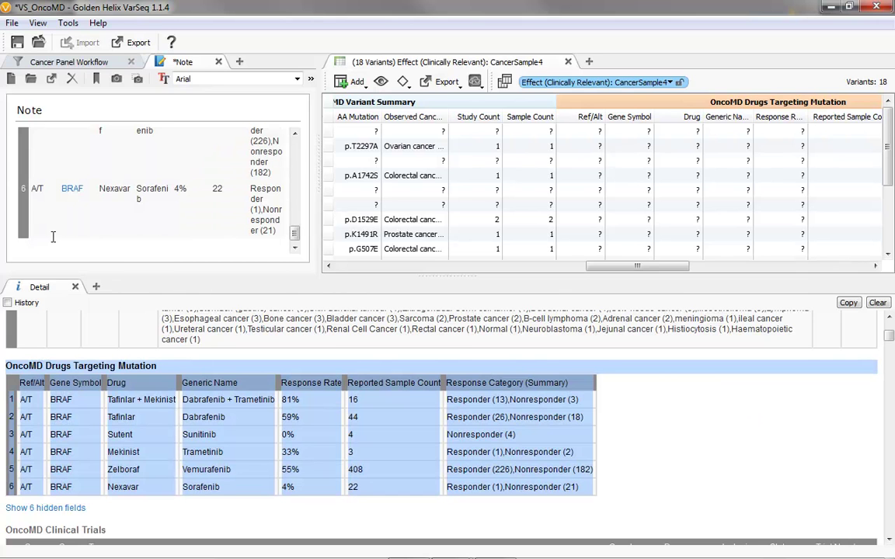
# - Widen the note pane and view the note's HTML and PDF export options without exporting
pyautogui.moveTo(317, 180); pyautogui.dragTo(360, 180)
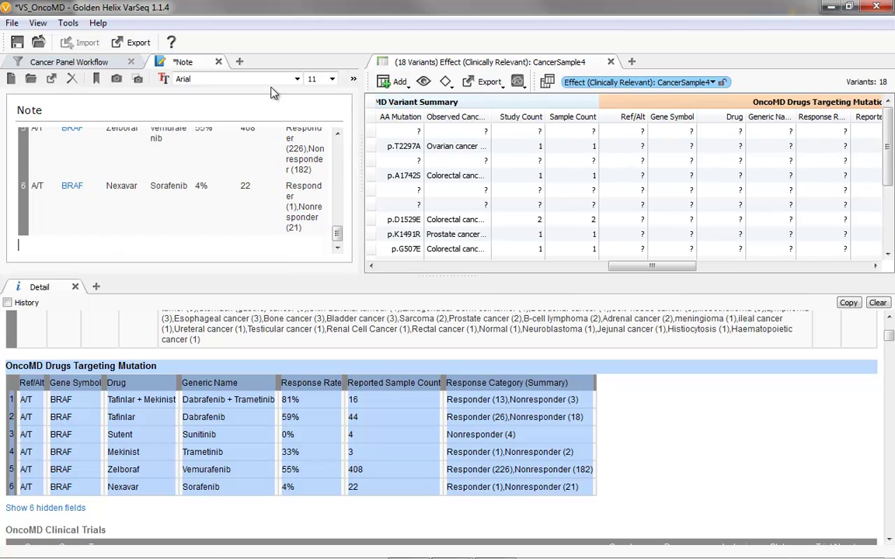
pyautogui.click(51, 78)
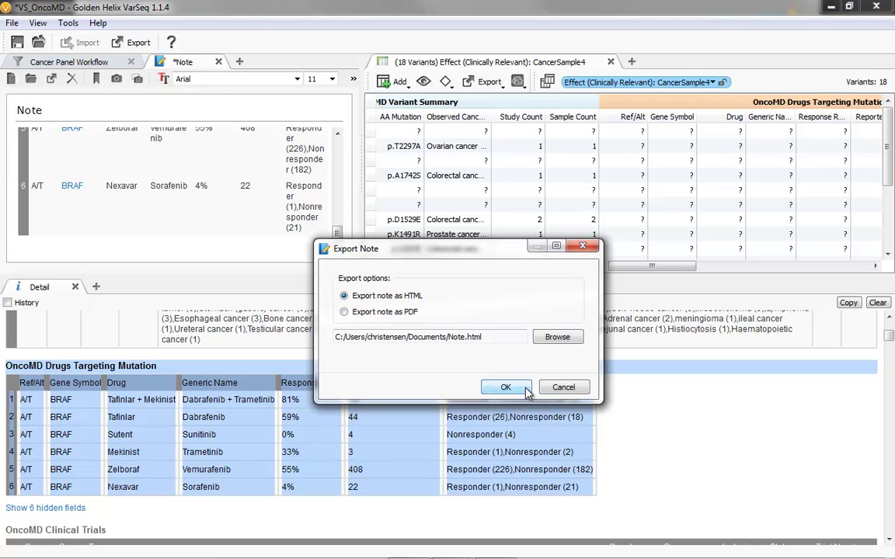
pyautogui.click(550, 387)
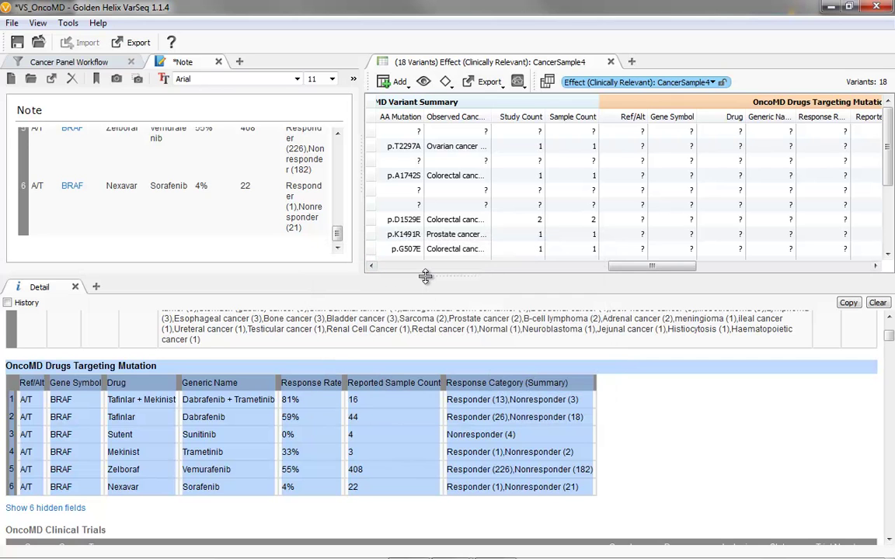
# - Find the OncoMD clinical trials for the T/C ALK variant, view the United States trial NCT00939770's web record, and minimize it
pyautogui.moveTo(426, 278); pyautogui.dragTo(425, 336)
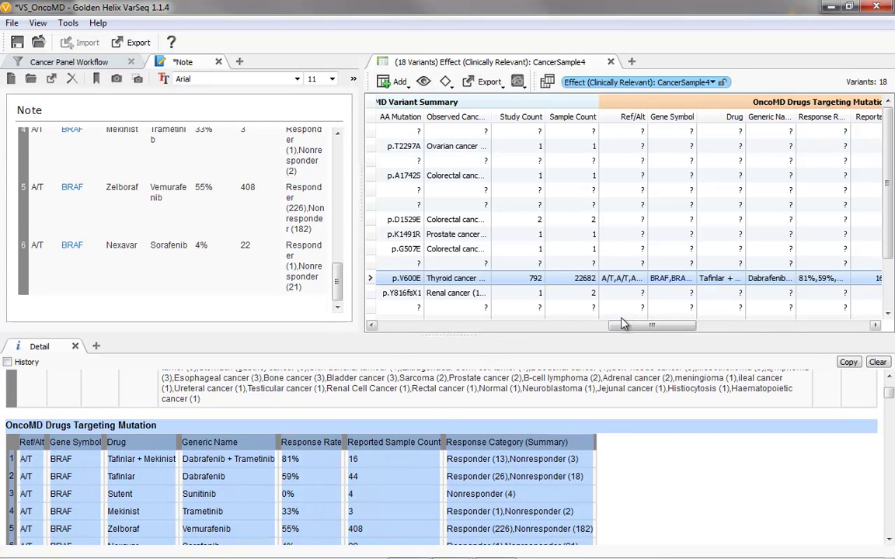
pyautogui.moveTo(632, 325); pyautogui.dragTo(735, 332)
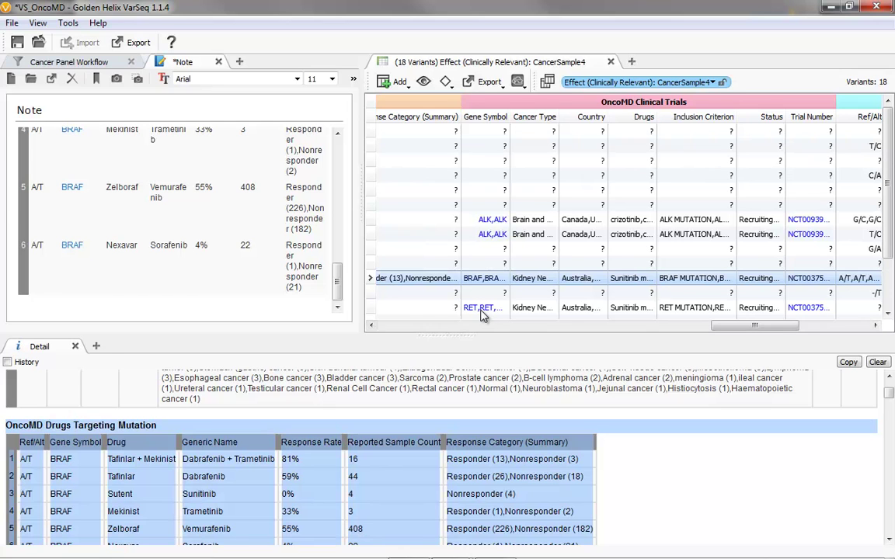
pyautogui.click(490, 235)
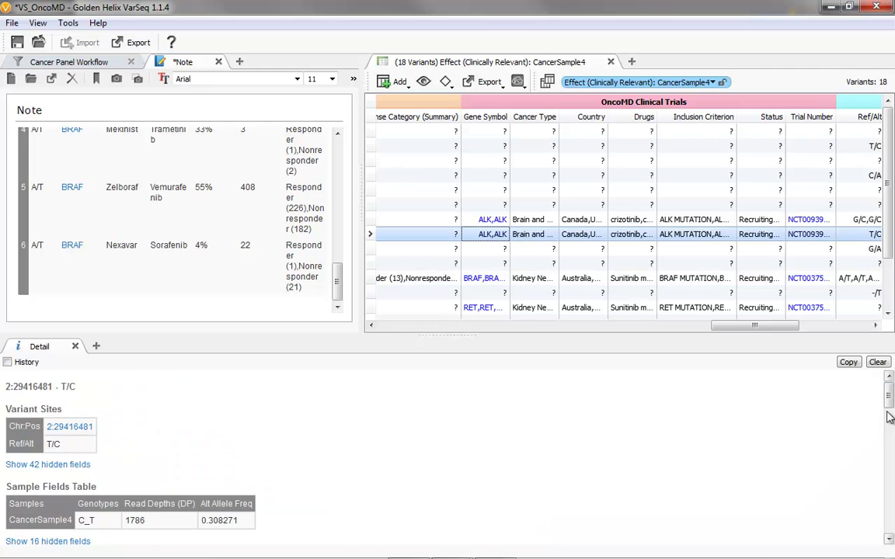
pyautogui.scroll(-10, 800, 377)
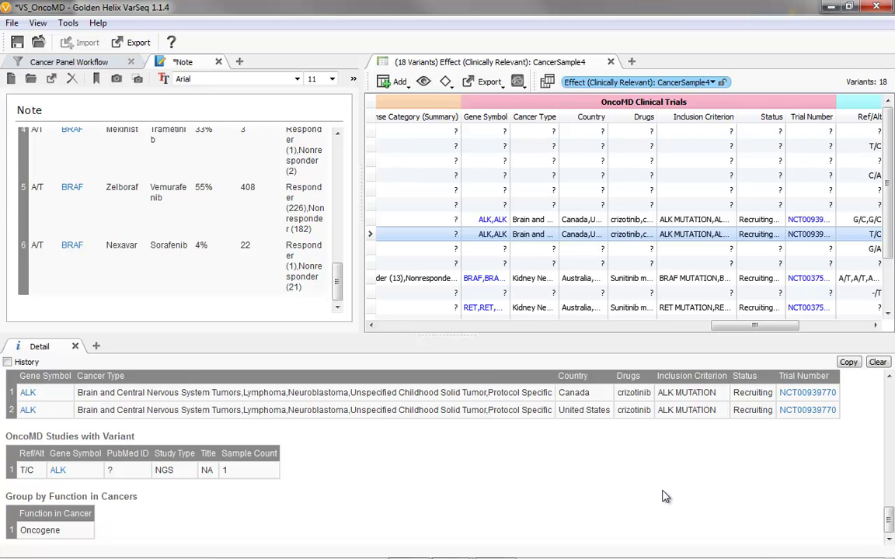
pyautogui.click(808, 410)
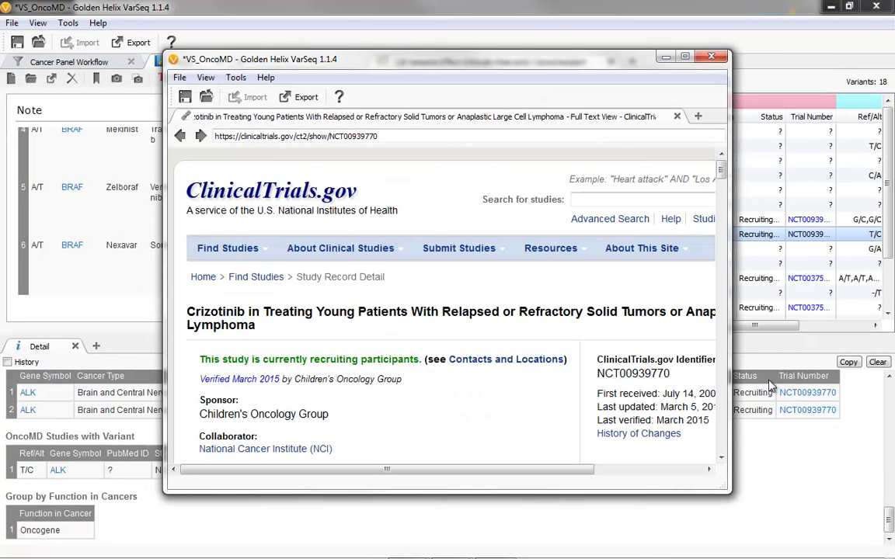
pyautogui.click(666, 57)
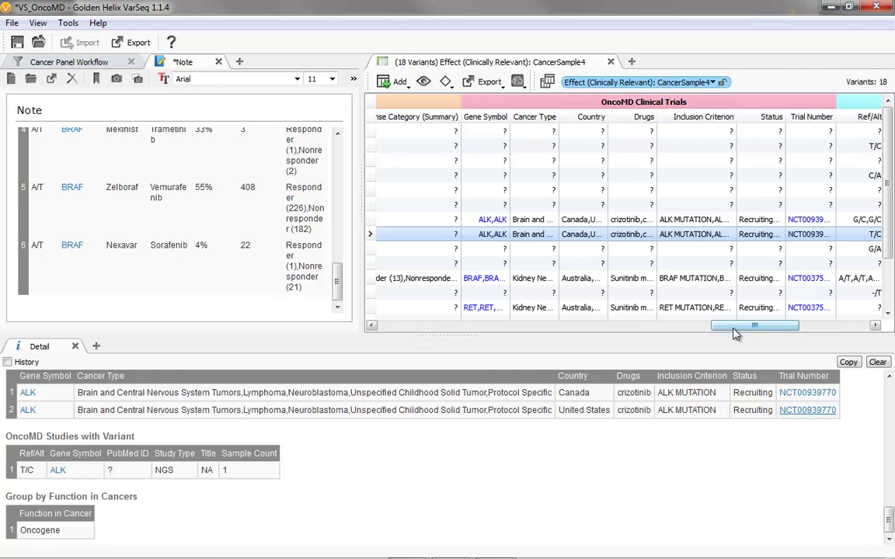
# - Review the OncoMD Studies with Variant columns for the filtered variants, enlarging the variant table to show more rows
pyautogui.moveTo(736, 333); pyautogui.dragTo(801, 335)
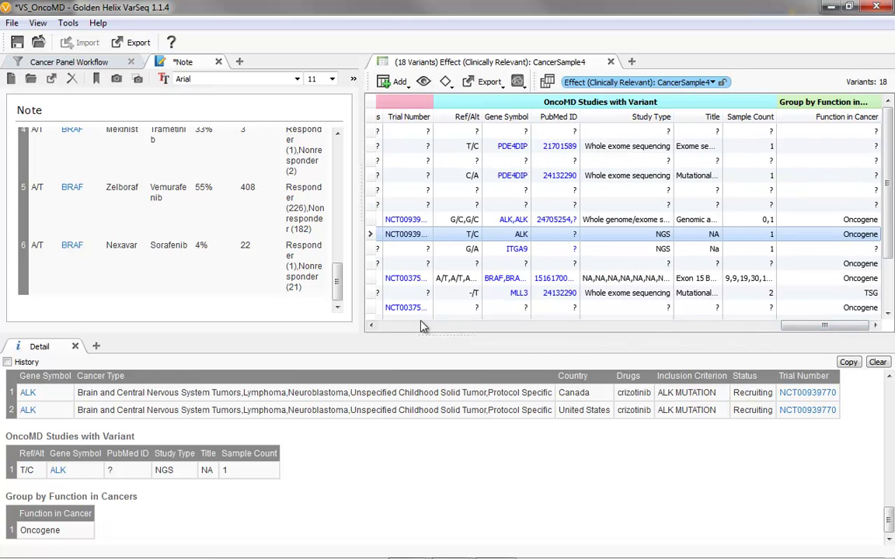
pyautogui.moveTo(428, 334); pyautogui.dragTo(457, 410)
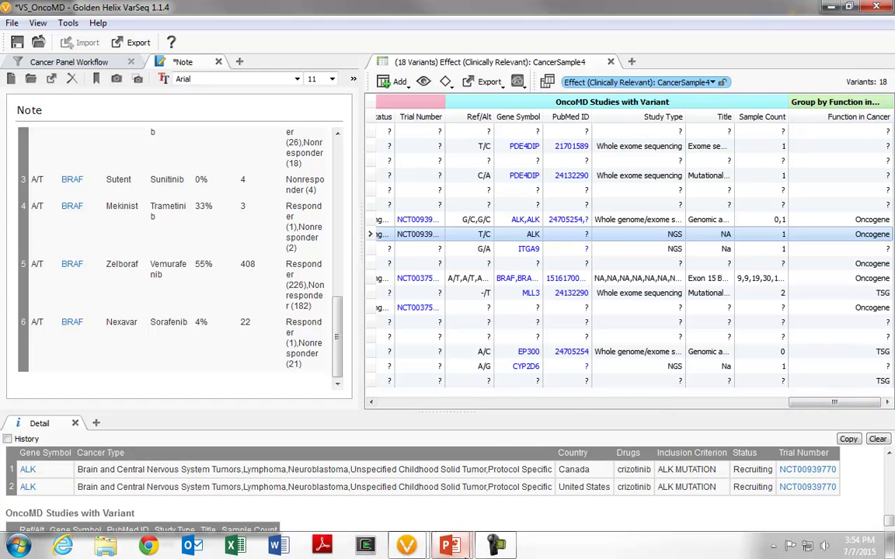
# - Switch to the running PowerPoint slide show
pyautogui.click(455, 547)
pyautogui.click(527, 487)
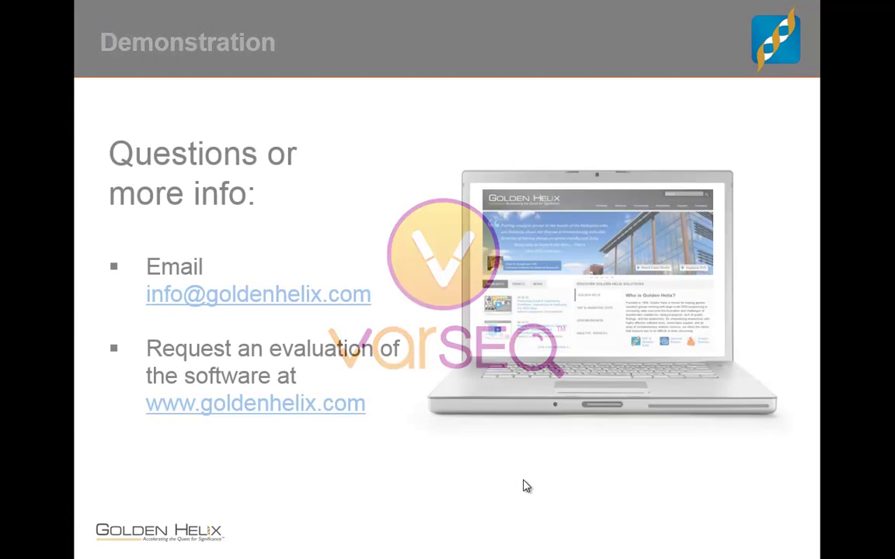